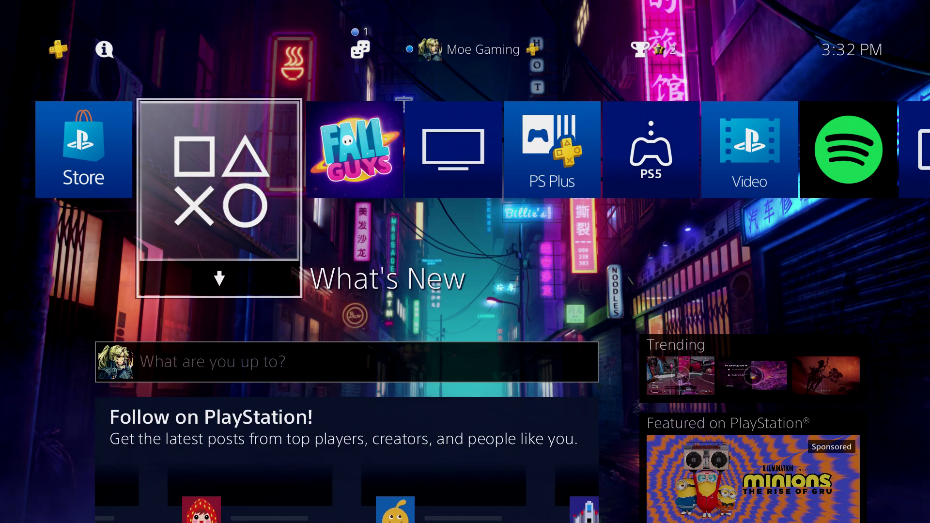
Raise the function bar from the home screen and move to the Settings entry.
key(Right)
key(Up)
key(Left)
Open Settings and go past Network to the Initialization screen.
key(Return)
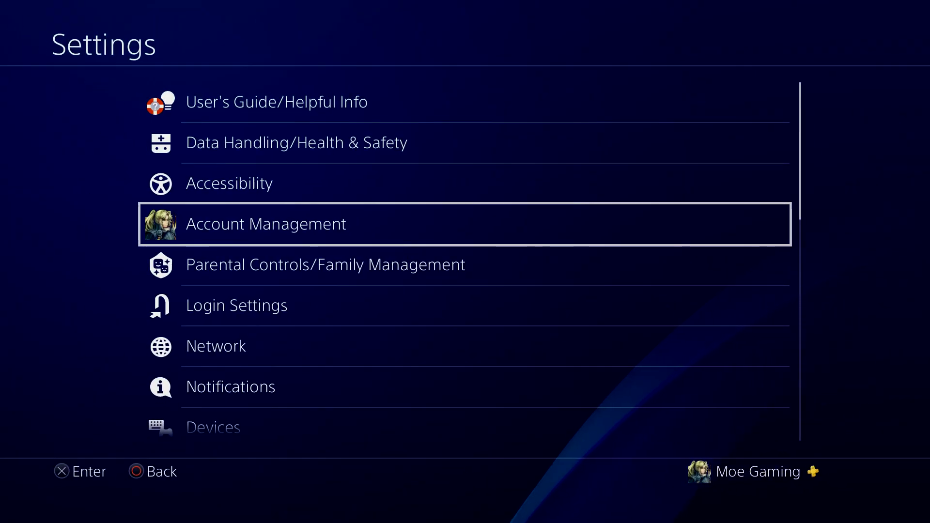
key(Down)
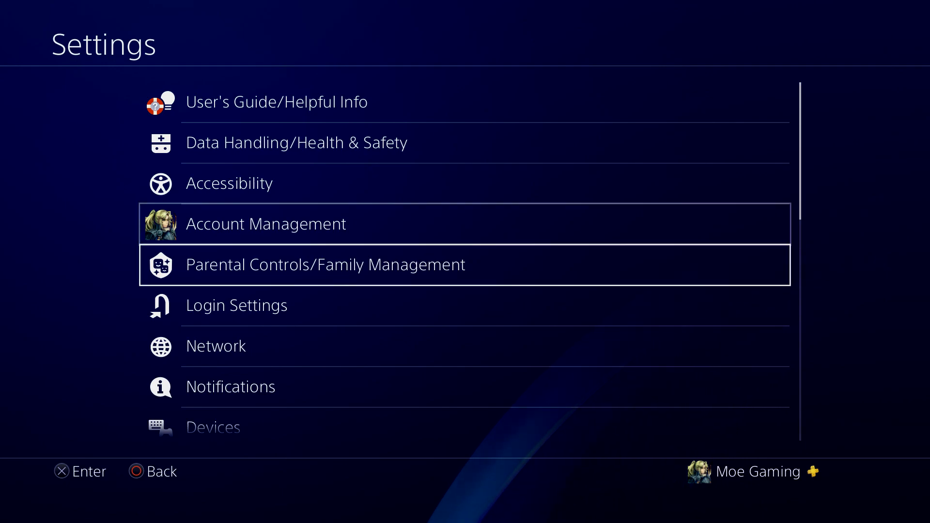
key(Down)
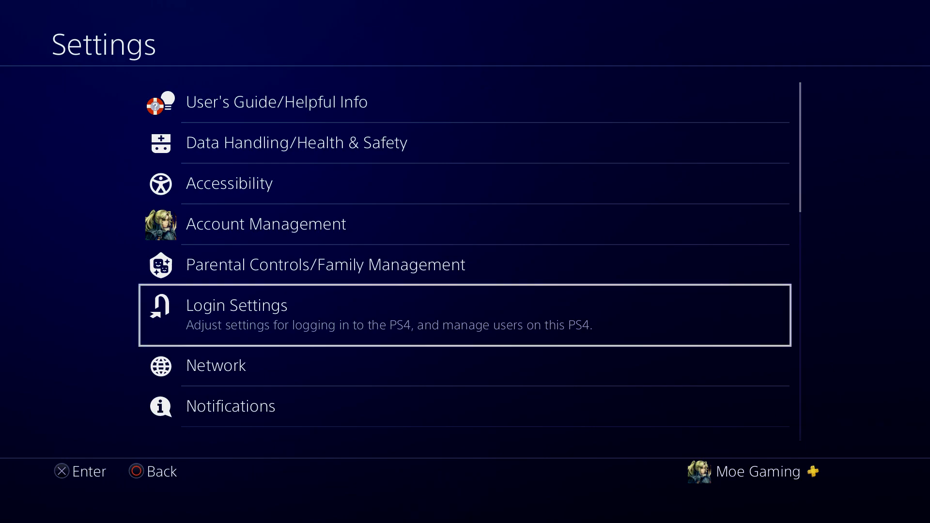
key(Down)
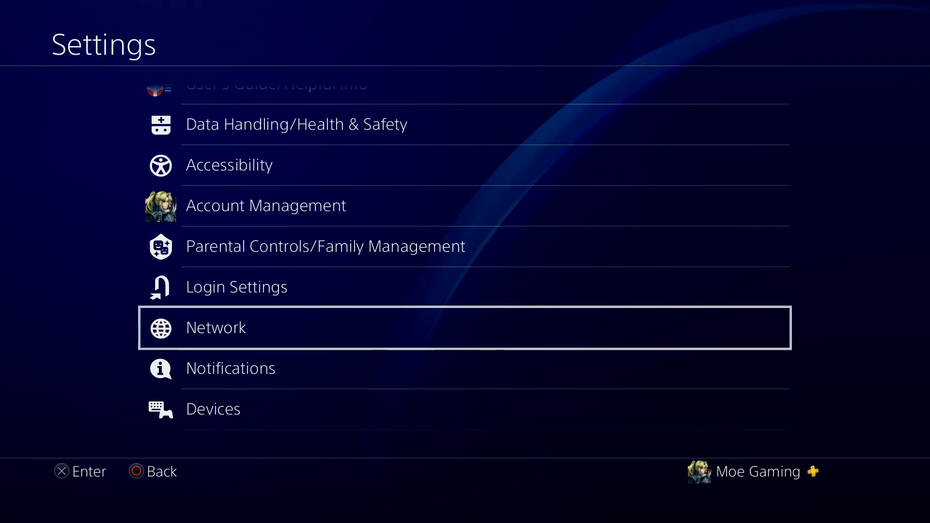
key(Down)
key(Down)
key(Down)
key(Down)
key(Down)
key(Down)
key(Down)
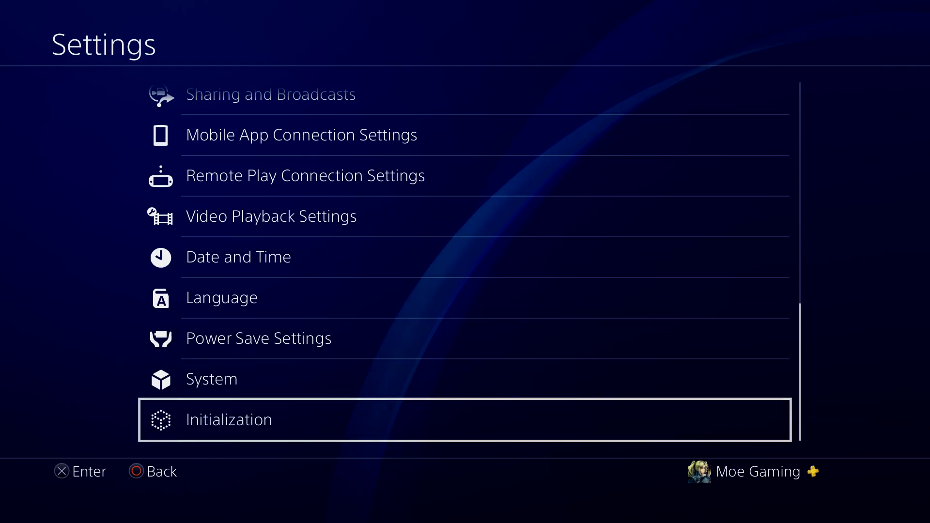
key(Return)
key(Down)
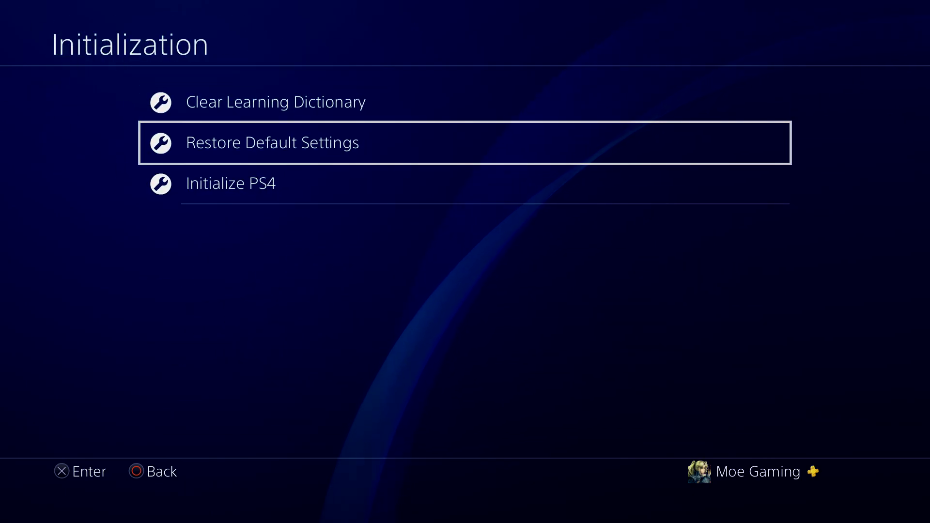
key(Return)
text(000)
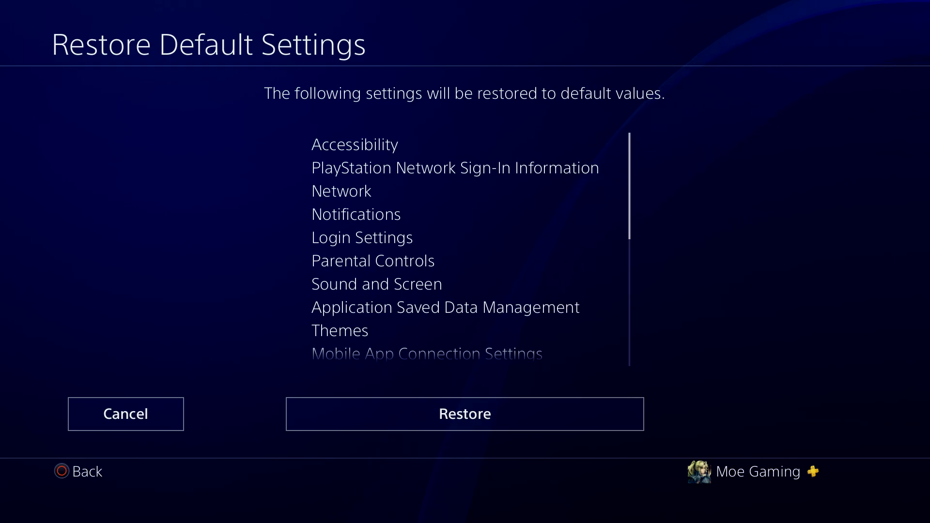
key(Escape)
key(Escape)
key(Up)
key(Up)
key(Up)
key(Up)
key(Up)
key(Up)
key(Up)
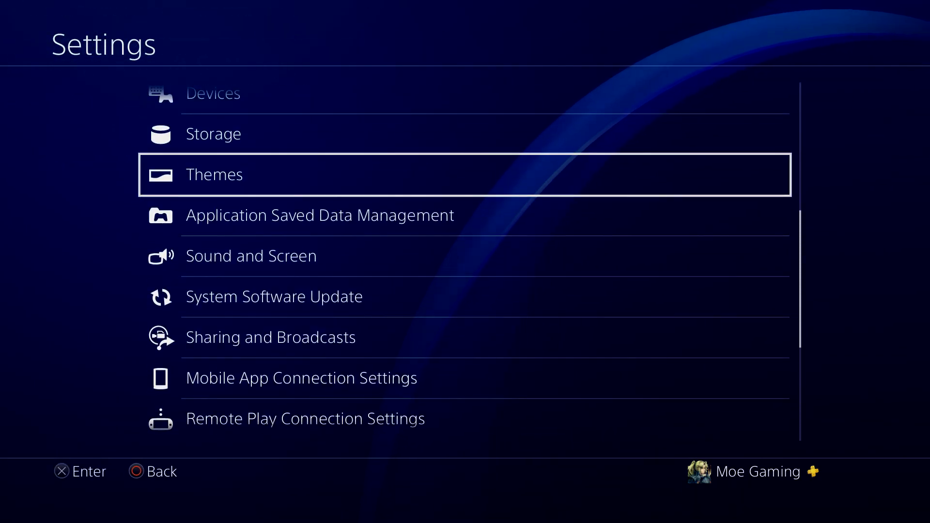
key(Up)
key(Up)
key(Up)
key(Up)
Set up the internet connection via LAN cable with Easy, then run the connection test.
key(Return)
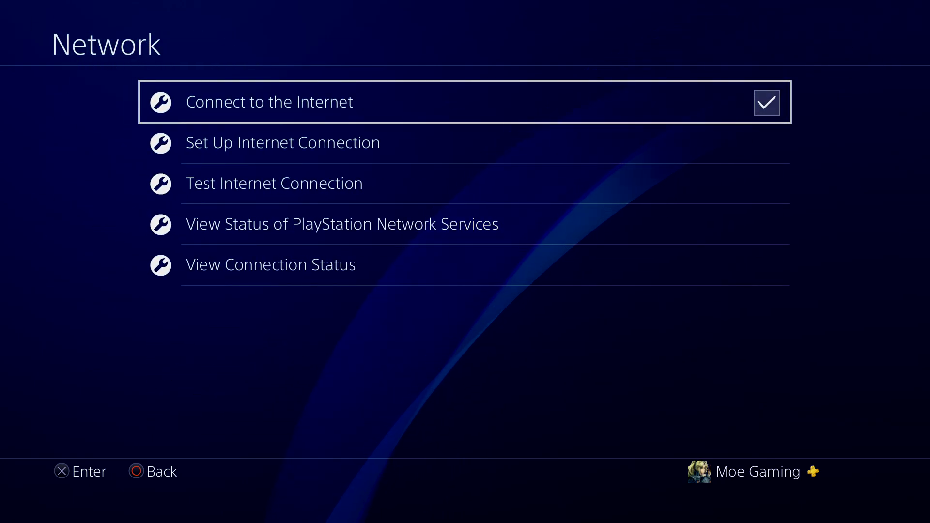
key(Down)
key(Return)
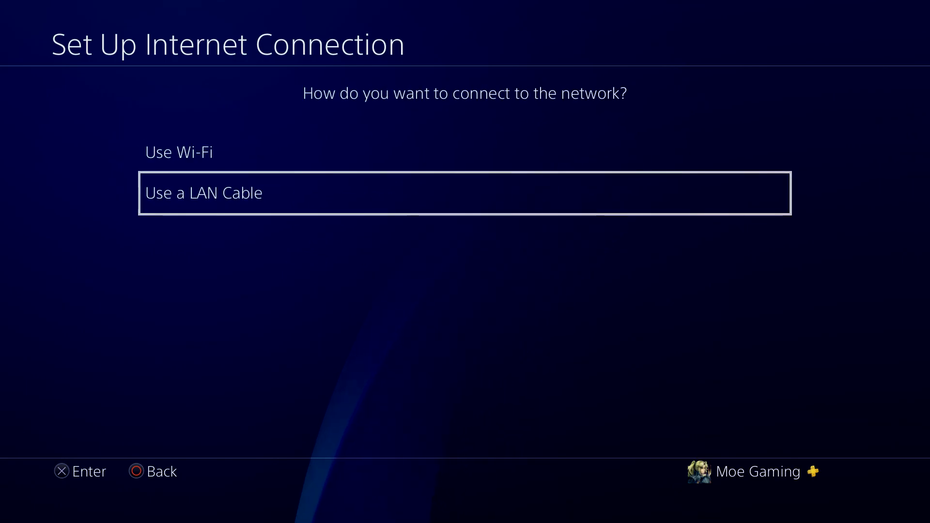
key(Return)
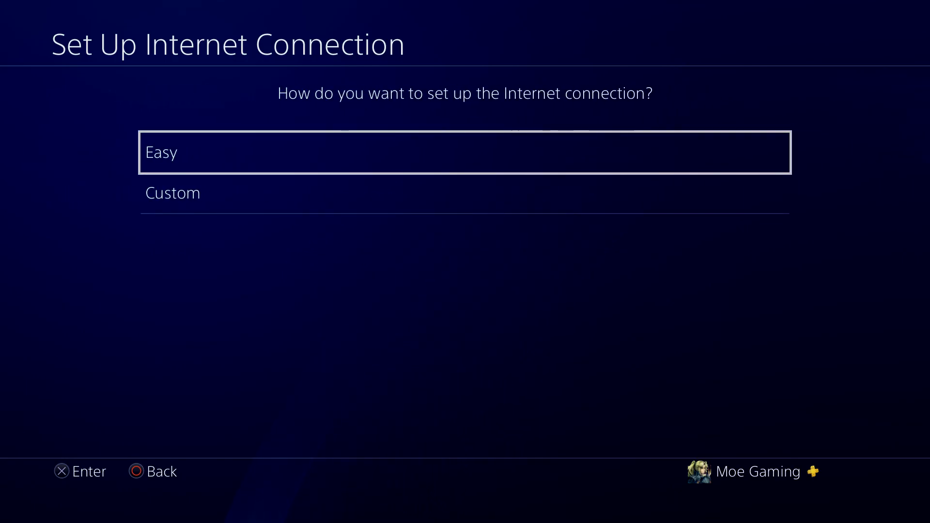
key(Return)
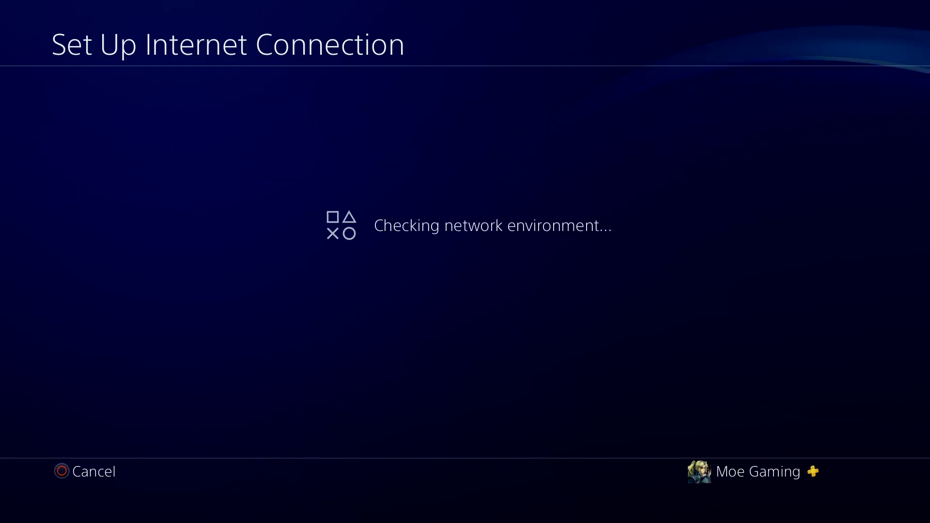
key(Return)
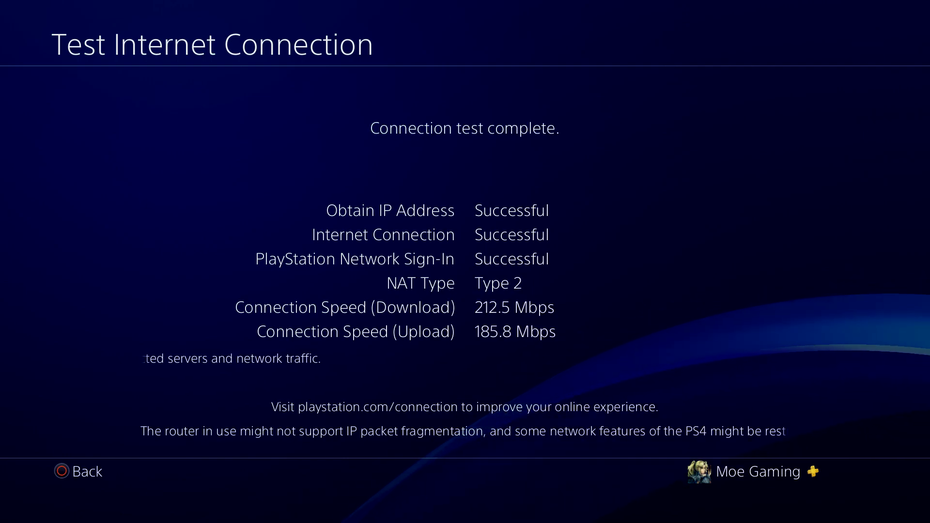
Leave the finished test results (NAT Type 2) and return to Network settings.
key(Escape)
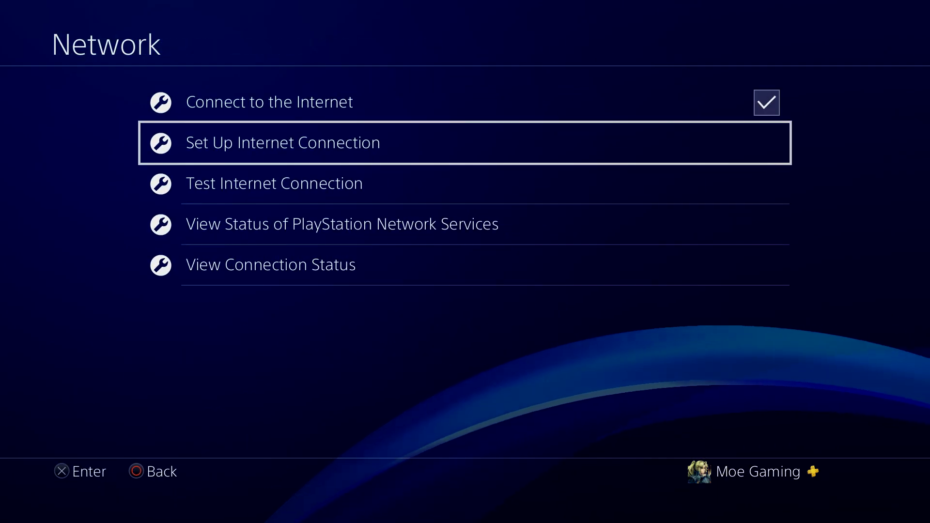
Start a Custom LAN cable setup, keeping IP address settings Automatic.
key(Return)
key(Return)
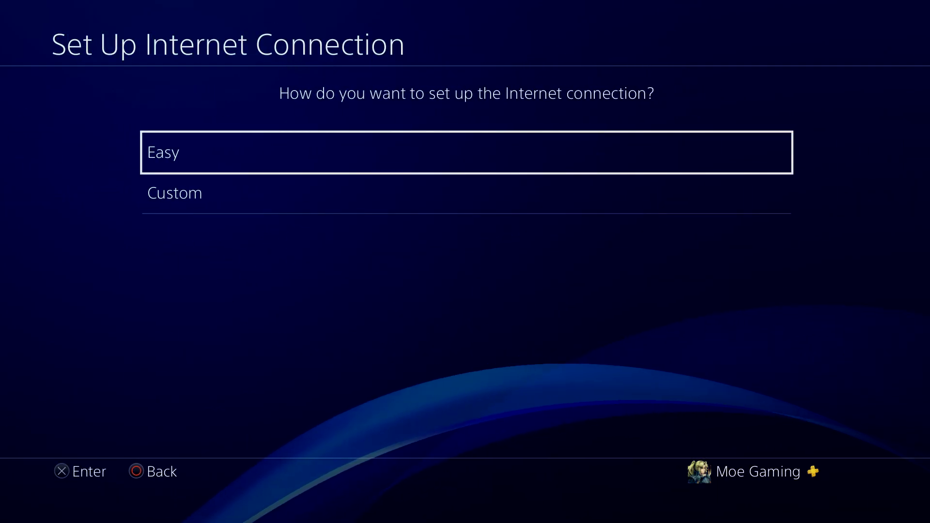
key(Down)
key(Return)
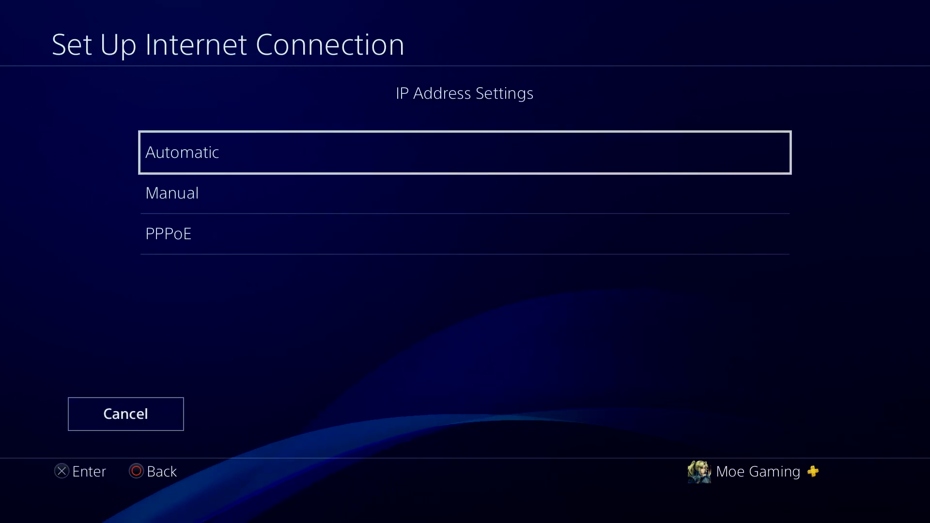
key(Return)
key(Return)
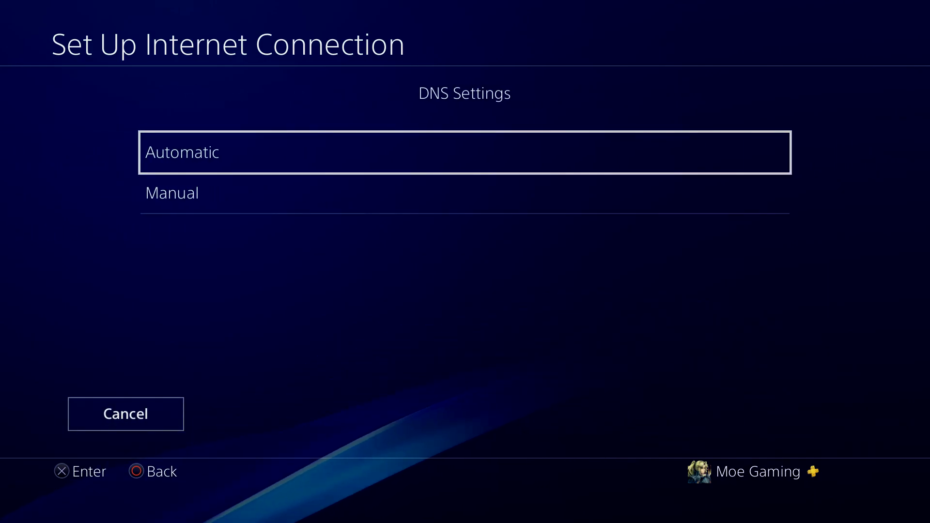
Select Manual DNS and move between the Primary and Secondary DNS entries.
key(Down)
key(Return)
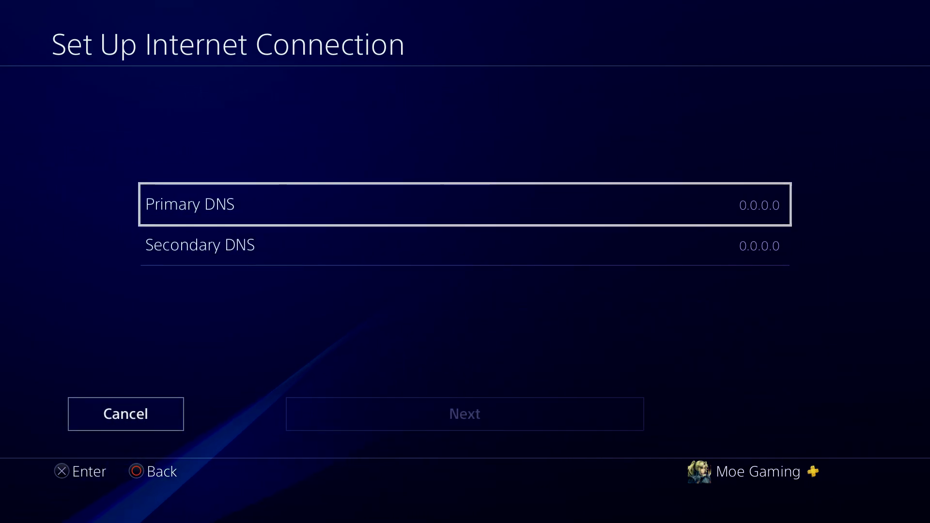
key(Down)
key(Up)
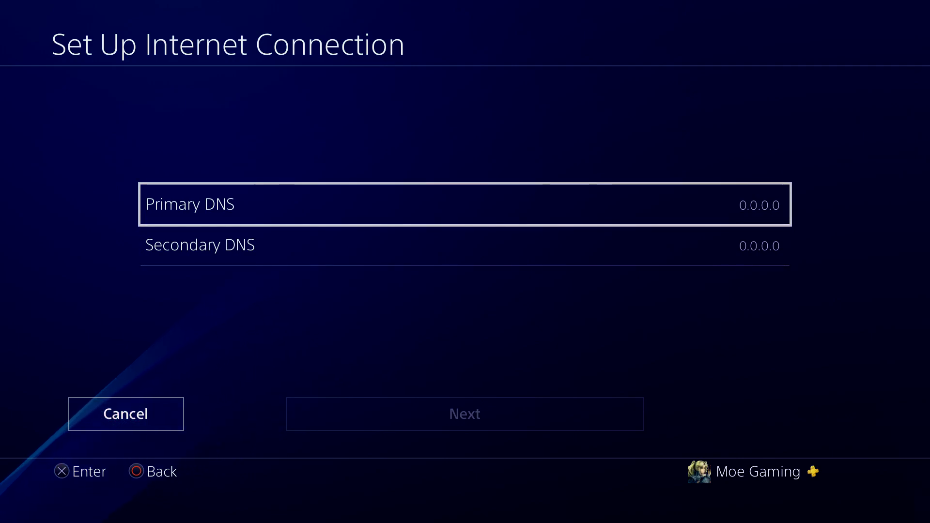